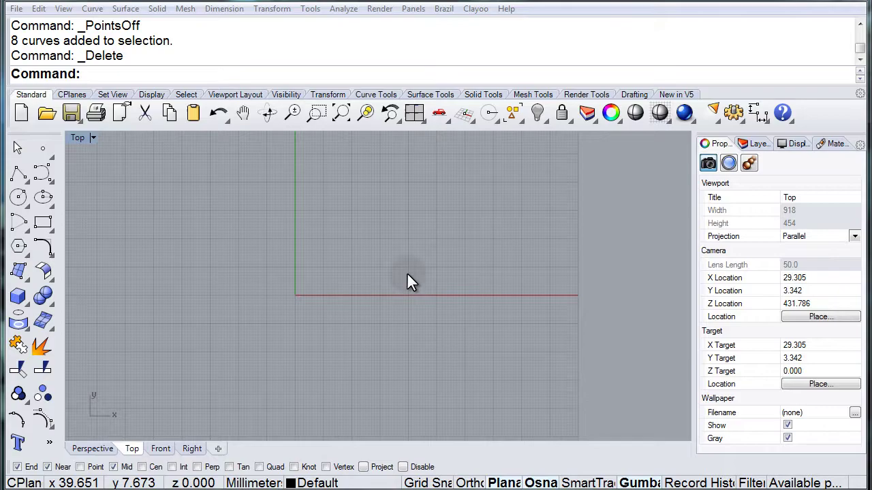
Step: Tear off the curve flyout as a floating Curve toolbar and drop down the Curve menu
left_click(46, 174)
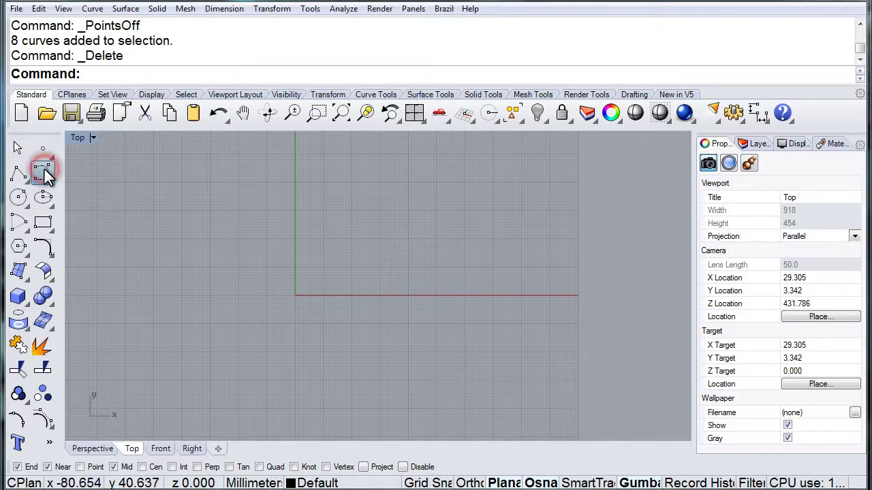
left_click_drag(58, 153, 113, 165)
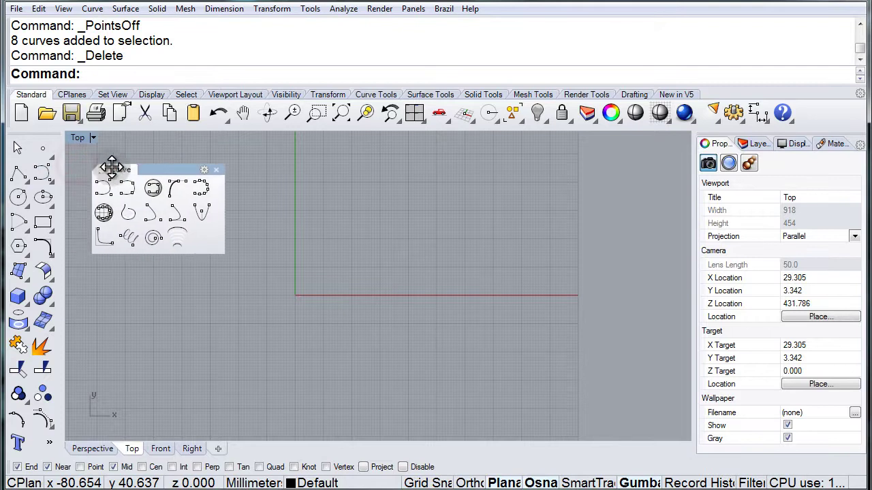
left_click(93, 9)
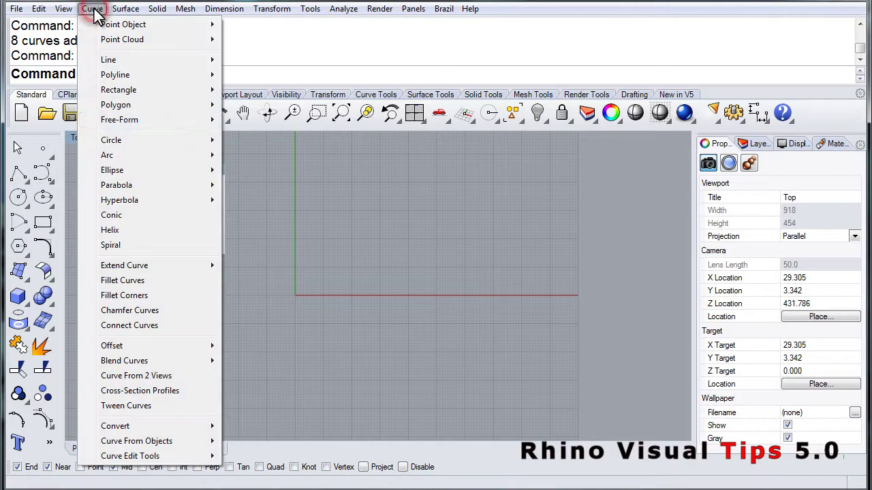
mouse_move(117, 123)
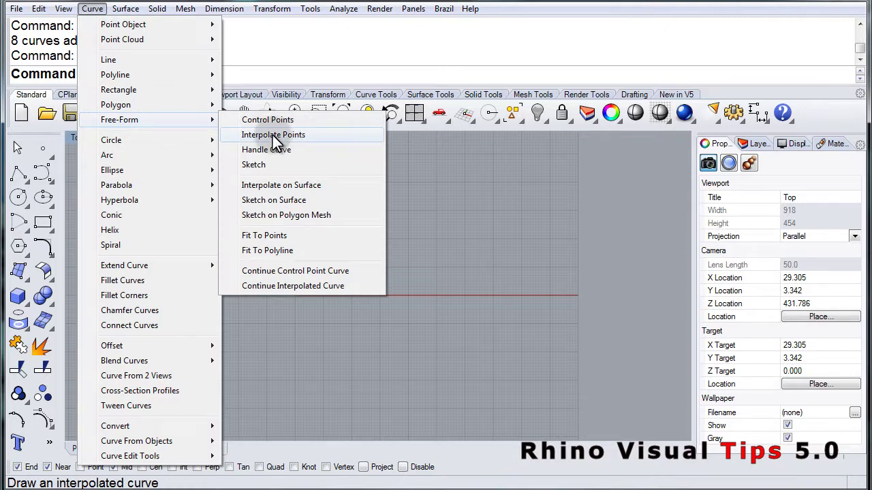
Step: Dismiss the Curve menu and move the floating Curve toolbar down-left
left_click(94, 8)
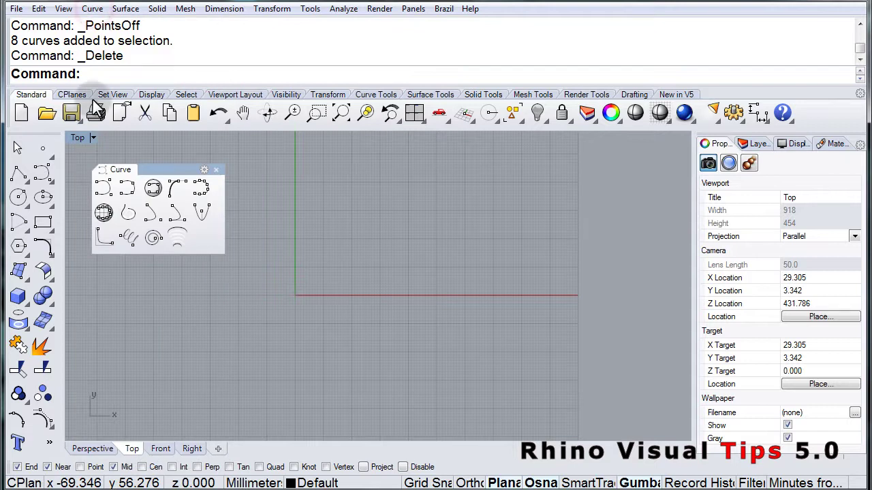
left_click_drag(149, 169, 181, 348)
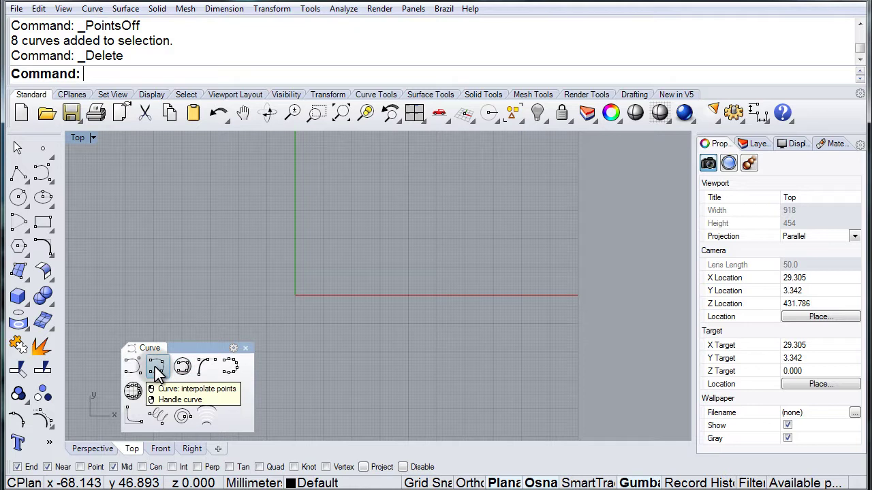
left_click(156, 371)
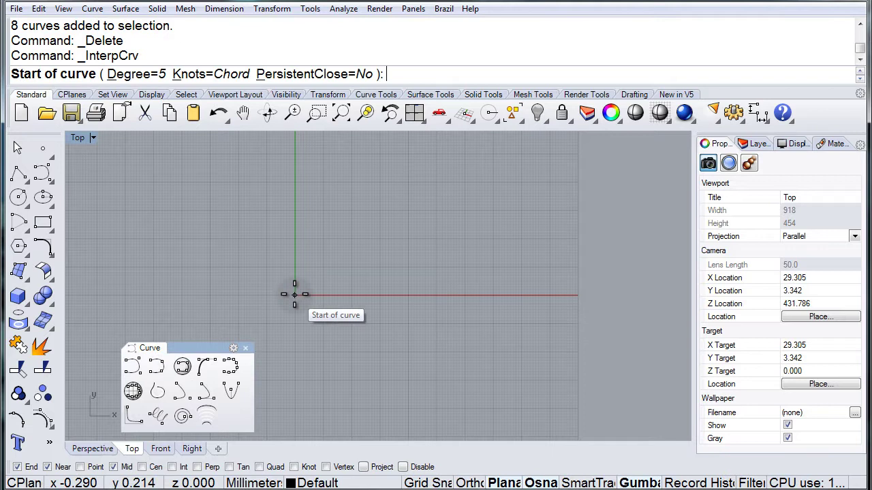
scroll(294, 295, "up", 3)
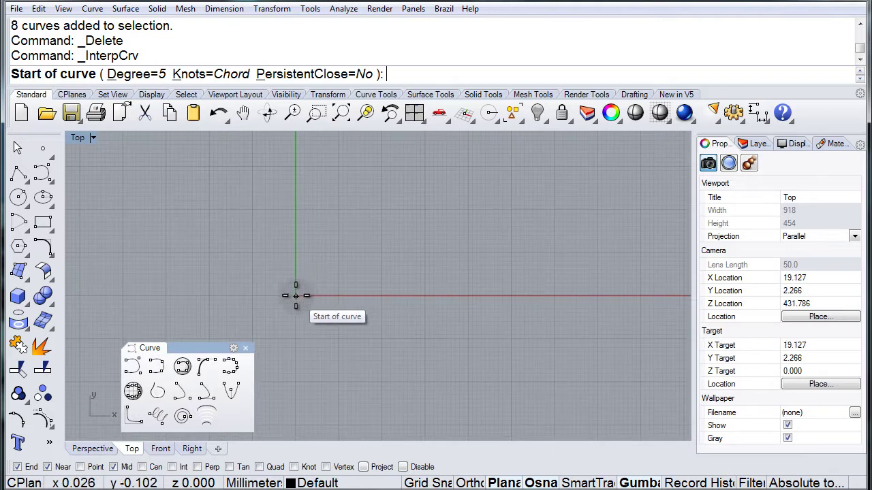
Step: Draw a five-point interpolated arch from the origin, bending down below the x-axis on the right
left_click(296, 296)
left_click(386, 219)
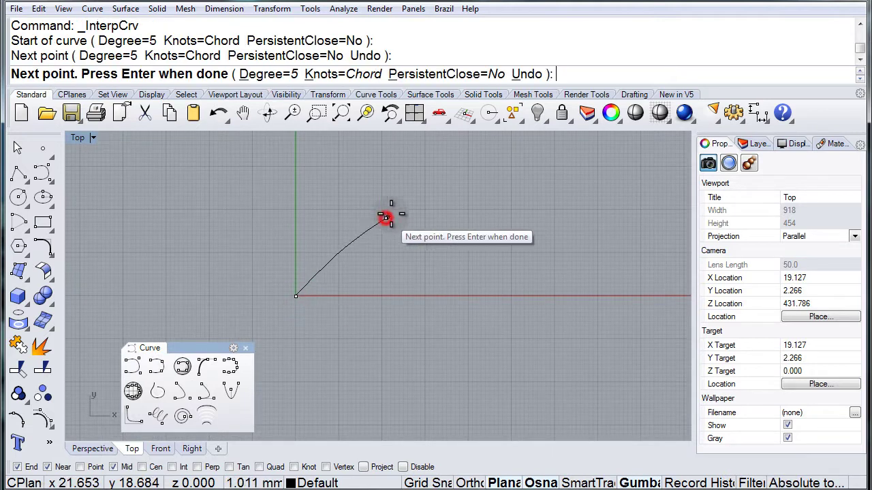
left_click(514, 197)
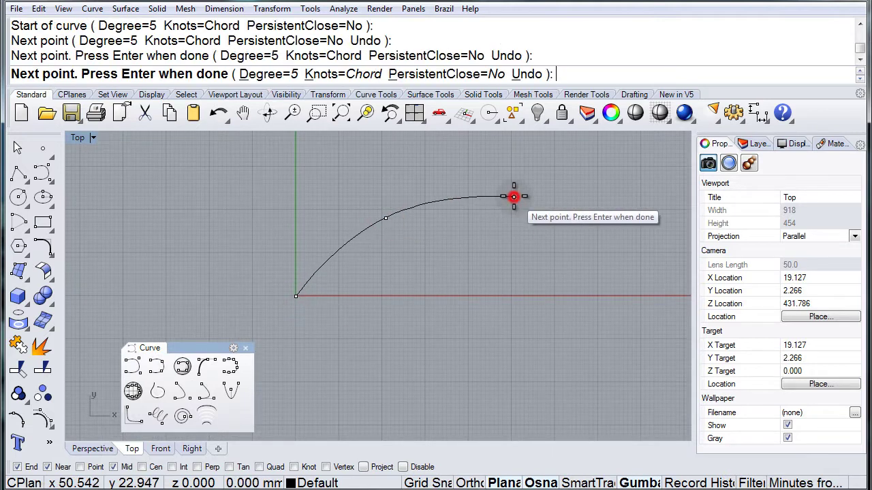
left_click(606, 256)
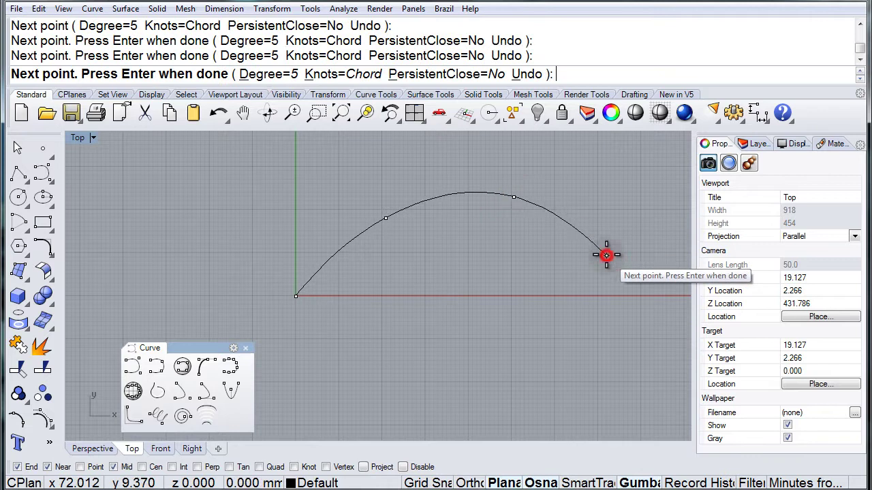
left_click(640, 348)
right_click(640, 348)
right_click_drag(475, 228, 456, 293)
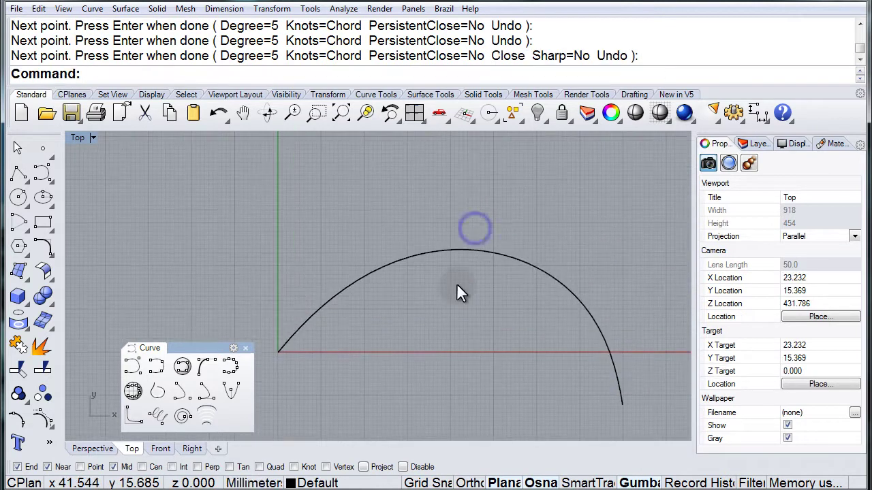
scroll(462, 259, "down", 1)
right_click_drag(465, 211, 469, 277)
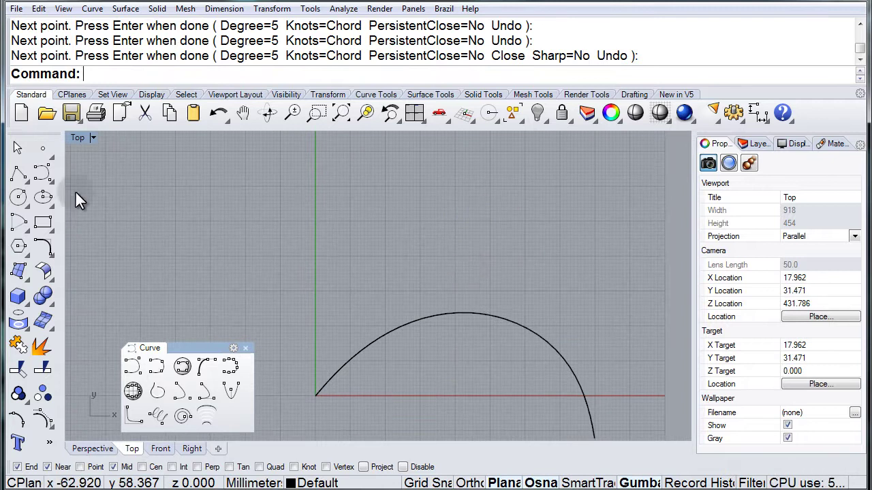
Step: Draw the first two straight polyline rays on the left side of the arch top
left_click(18, 175)
left_click(350, 305)
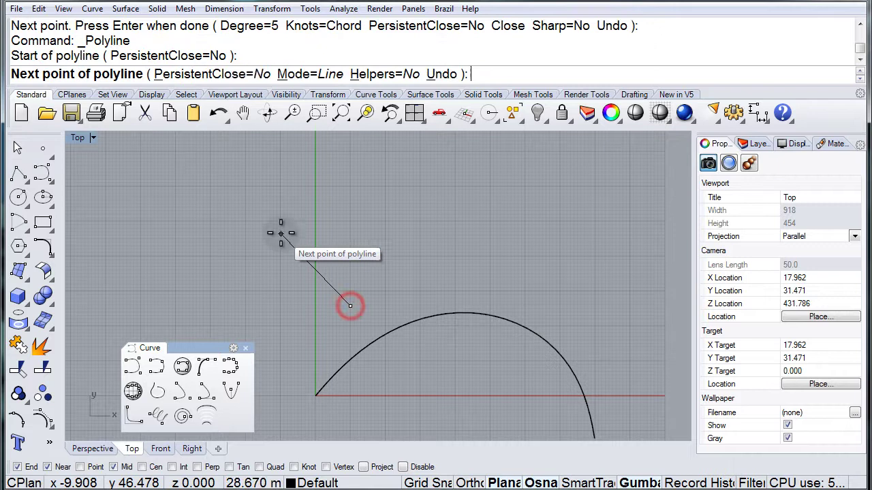
left_click(280, 232)
right_click(413, 275)
right_click(417, 290)
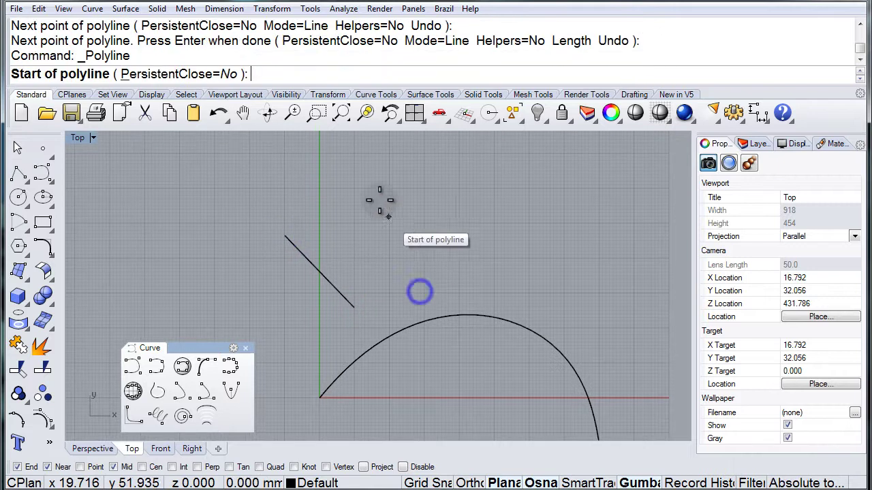
left_click(378, 197)
left_click(400, 289)
right_click(399, 290)
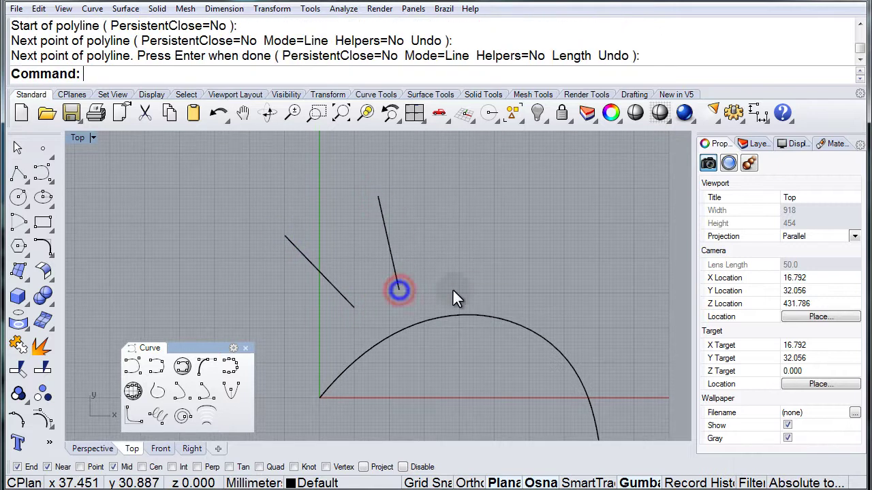
right_click_drag(453, 291, 458, 291)
Step: Draw three more single-segment rays fanning out over the top and right of the arch
right_click(457, 289)
left_click(457, 290)
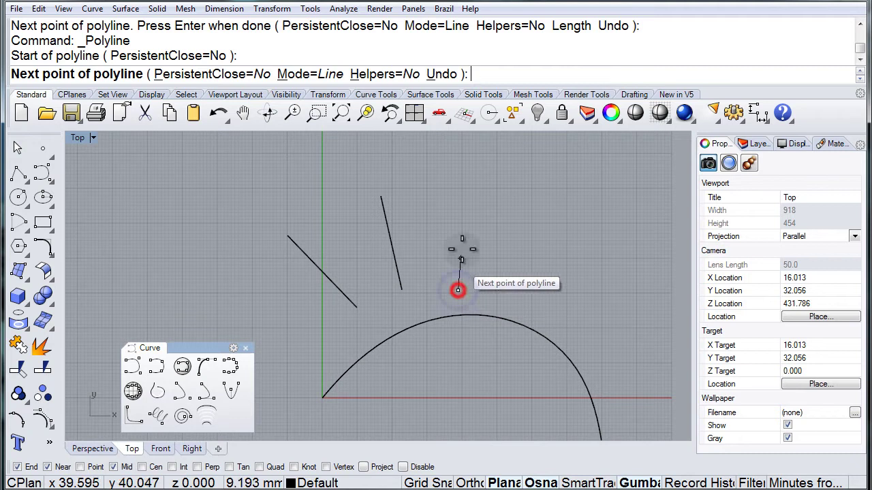
left_click(471, 198)
right_click(472, 198)
right_click(540, 289)
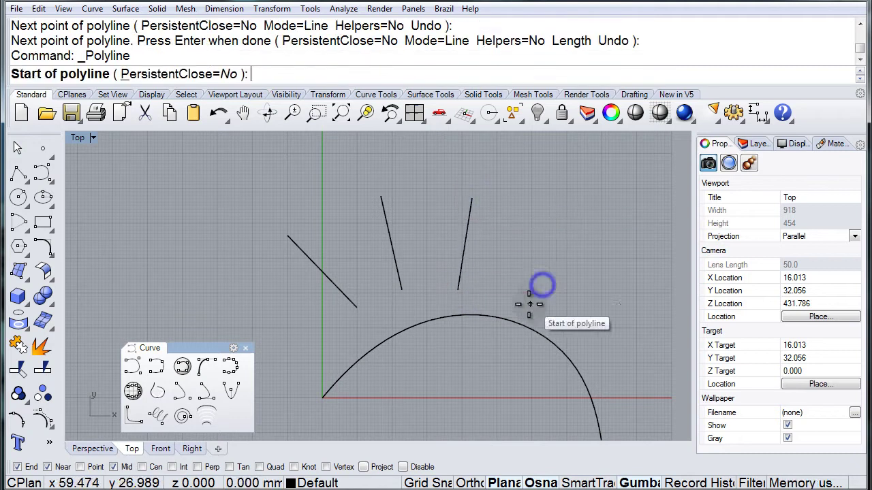
left_click(527, 307)
left_click(570, 243)
right_click(570, 244)
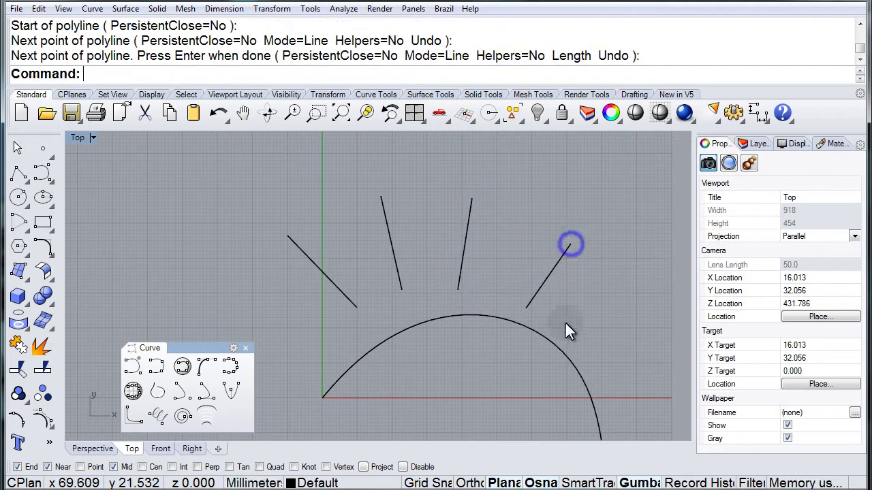
right_click(566, 323)
left_click(558, 345)
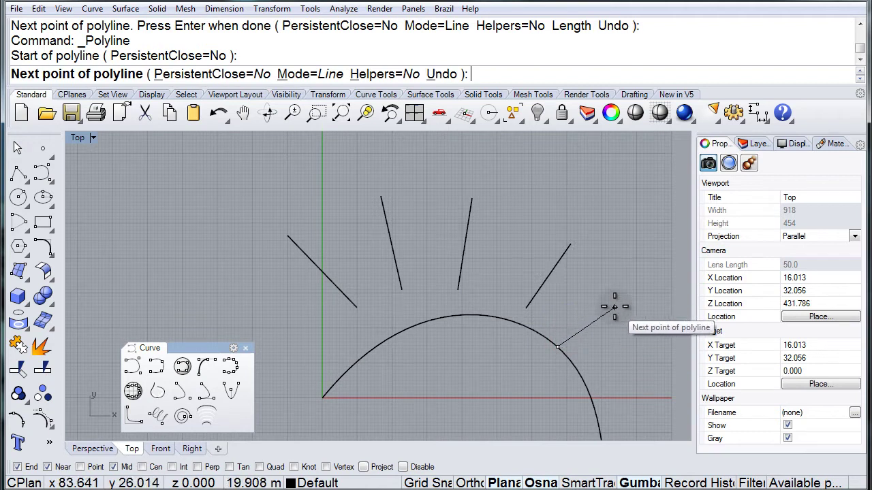
left_click(613, 307)
right_click(613, 308)
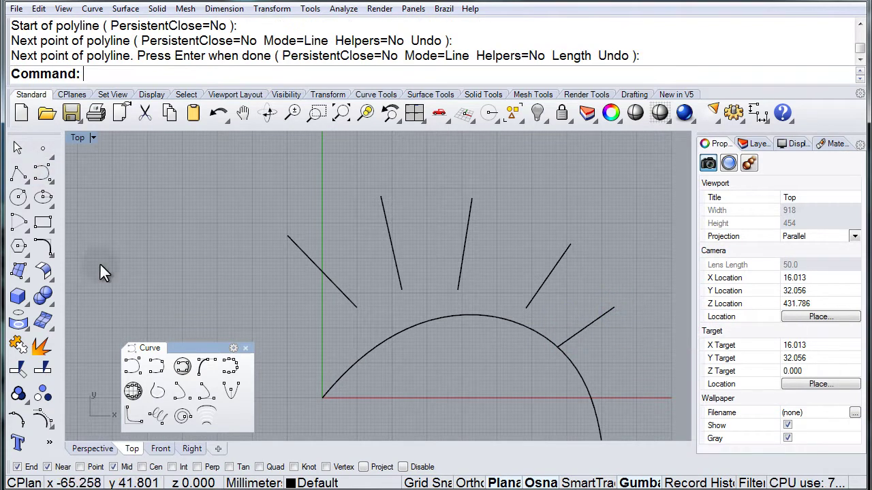
Step: Draw an interpolated curve snapped through the outer ends of all five rays
left_click(158, 368)
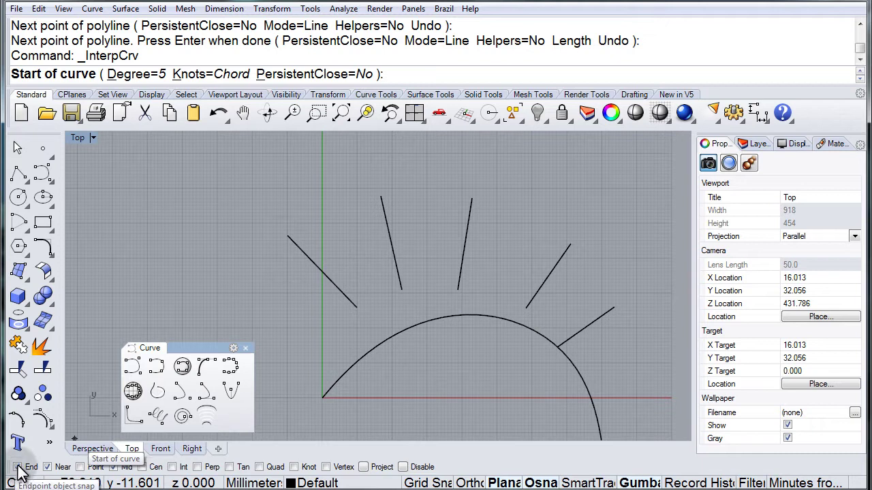
left_click(283, 235)
left_click(381, 197)
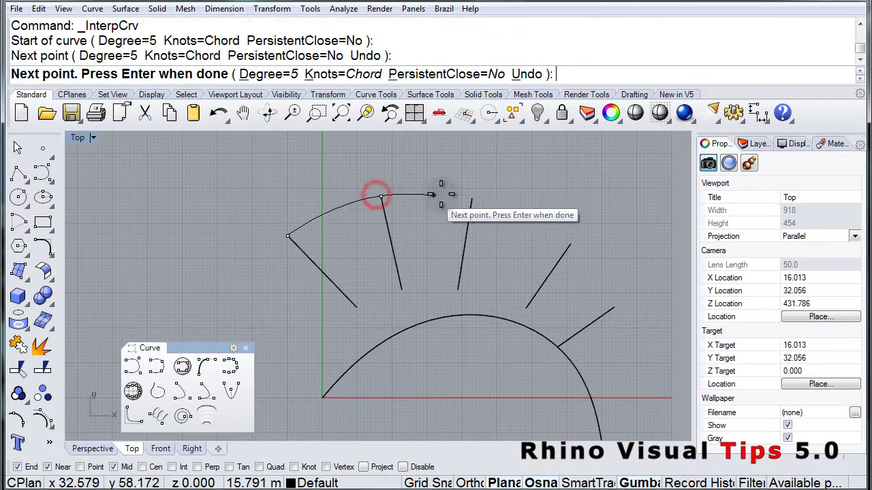
left_click(472, 199)
left_click(570, 247)
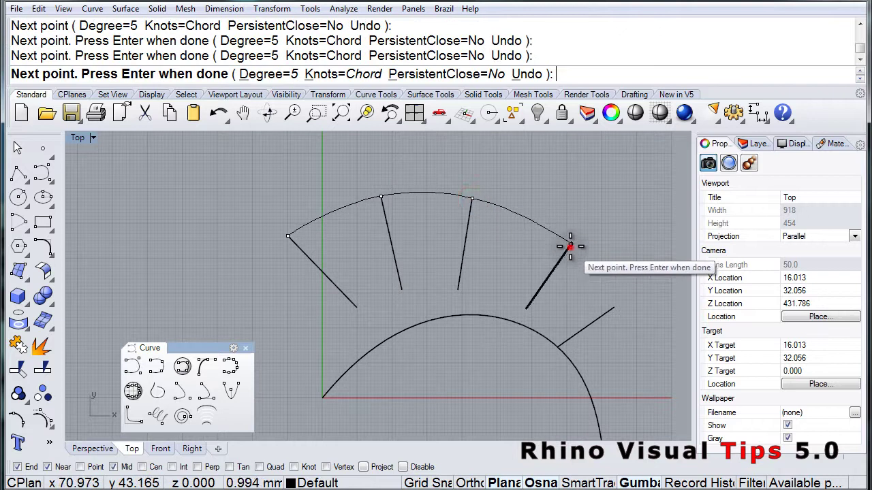
left_click(614, 306)
key("Return")
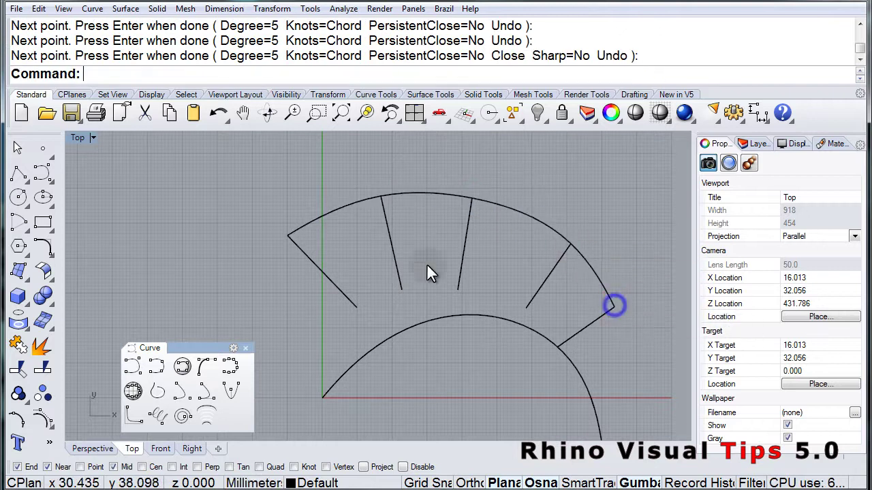
mouse_move(424, 275)
right_mouse_down()
mouse_move(380, 259)
mouse_move(341, 272)
right_mouse_up()
Step: Draw a degree-3 interpolated inner arc through the inner ends of the five rays
right_click(340, 269)
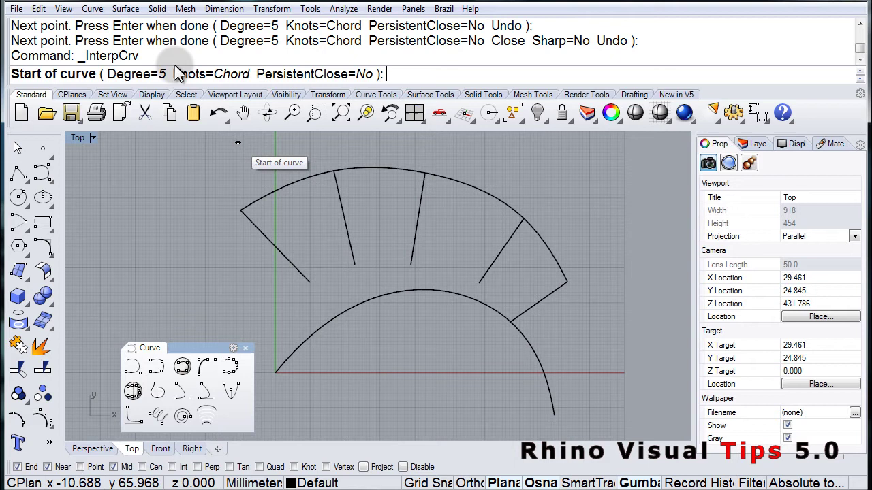
left_click(139, 76)
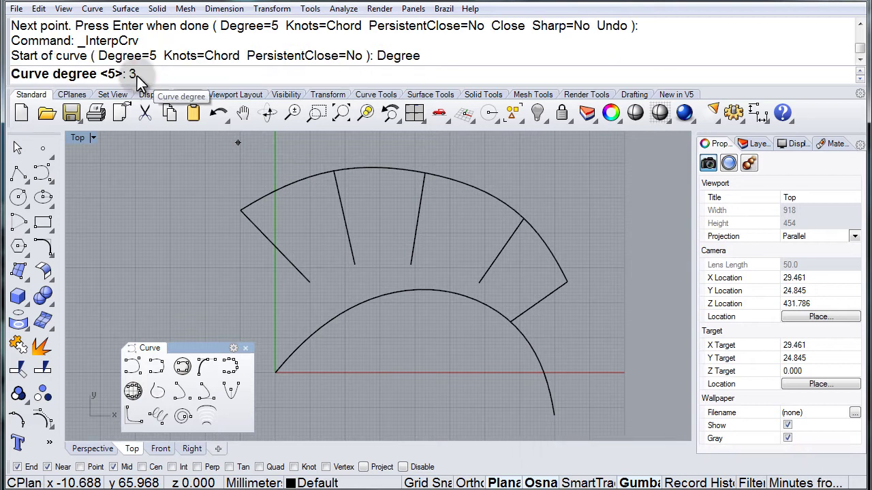
type("3")
key("Return")
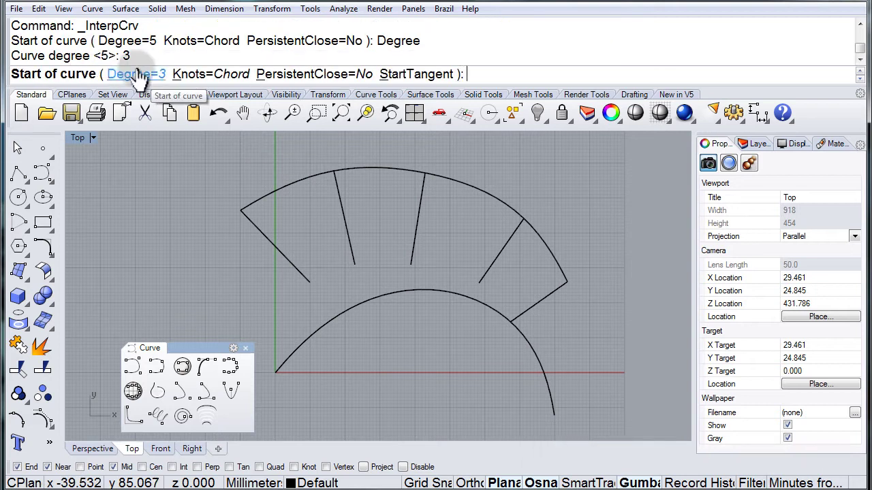
left_click(308, 284)
left_click(355, 265)
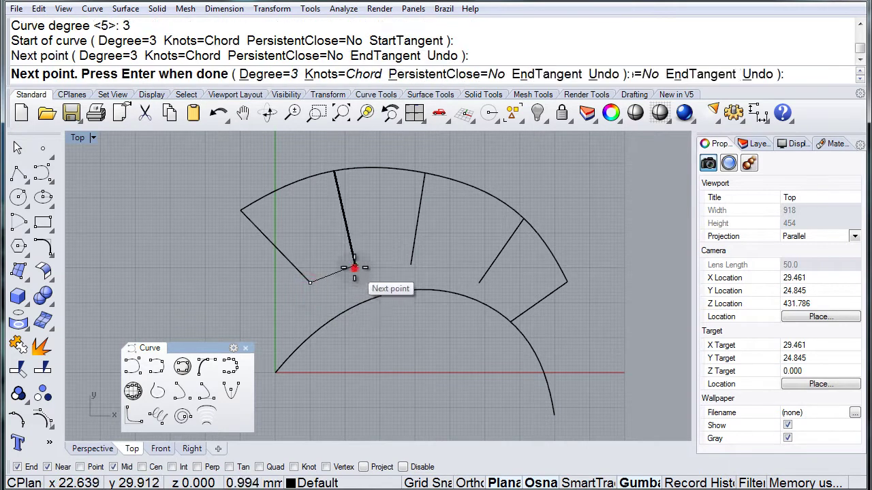
left_click(411, 264)
left_click(479, 283)
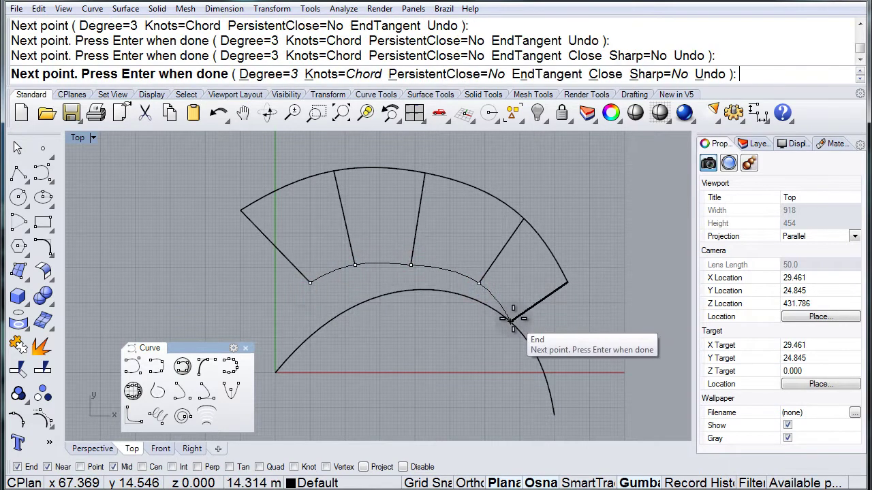
left_click(512, 319)
right_click(511, 318)
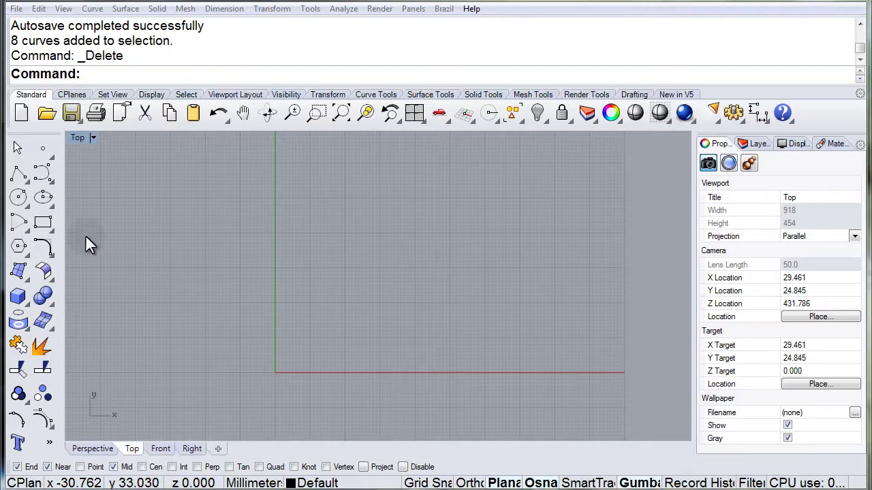
Step: Float the Curve toolbar again and draw a short horizontal polyline segment in the Top view
left_click(41, 176)
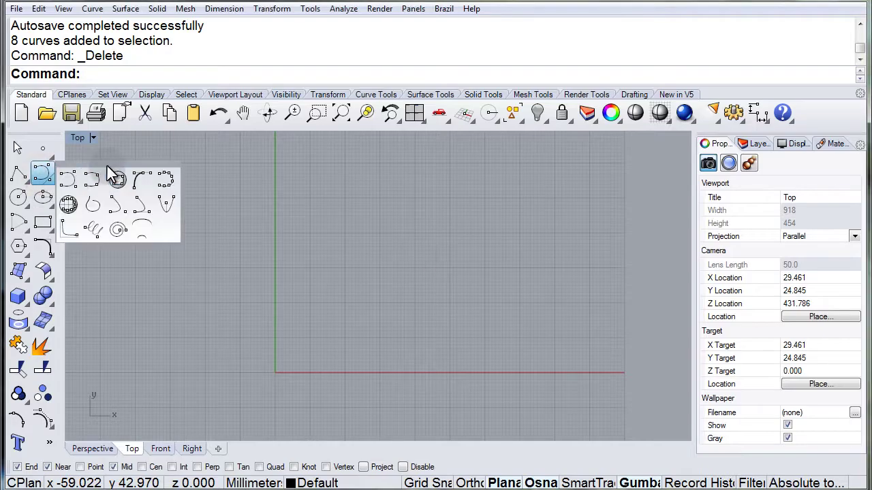
left_click_drag(113, 175, 162, 313)
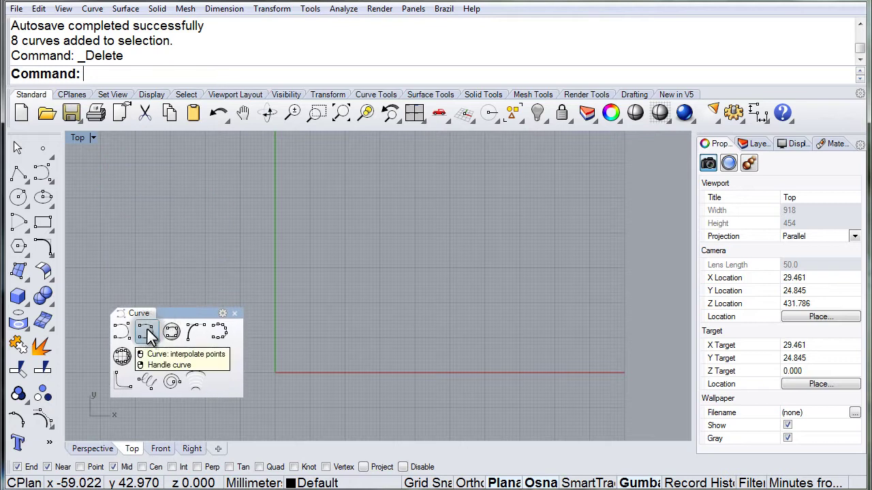
left_click(17, 174)
left_click(190, 215)
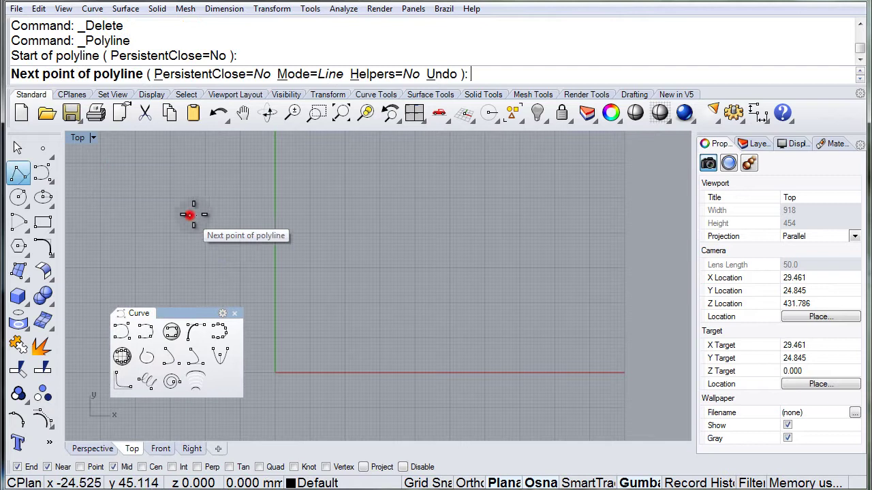
left_click(317, 218)
key("Return")
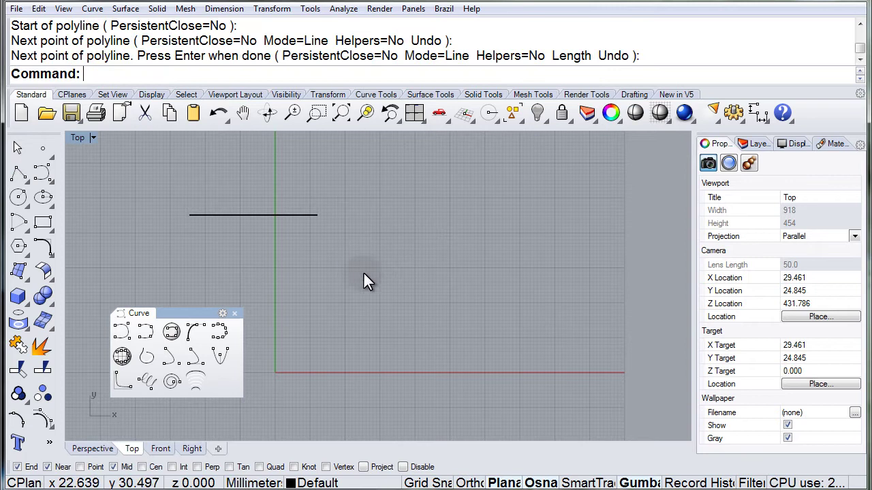
left_click(145, 333)
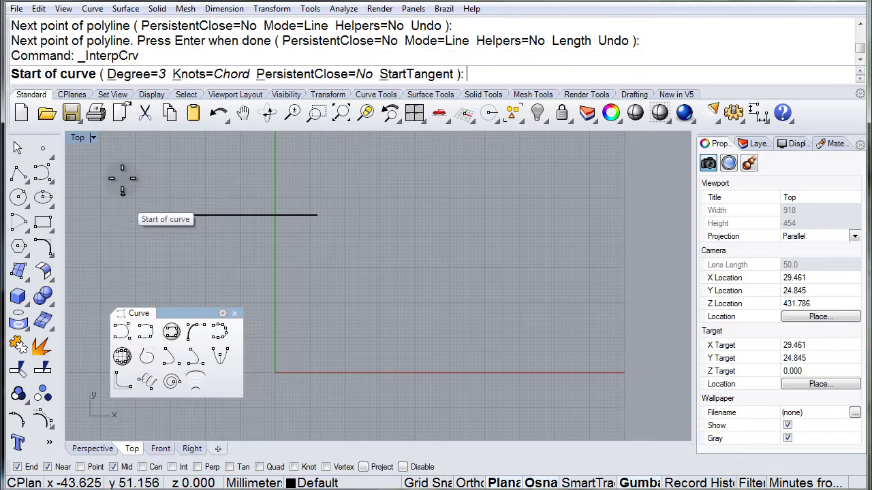
Step: Draw a curve leaving the line's right end tangentially, dipping down then sweeping up right
left_click(409, 74)
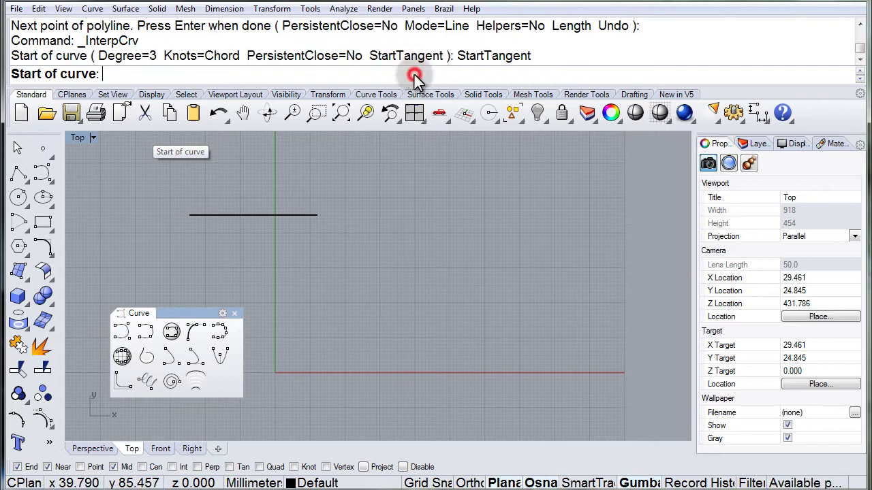
left_click(317, 215)
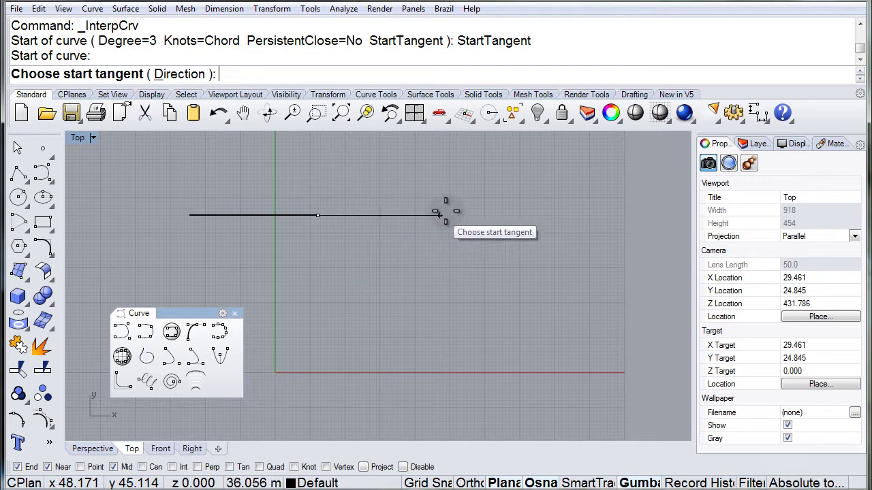
left_click(371, 215)
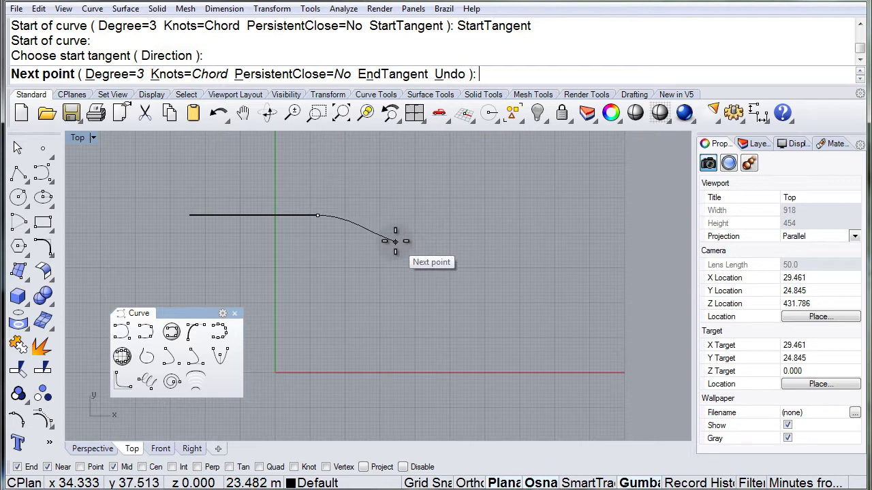
left_click(395, 242)
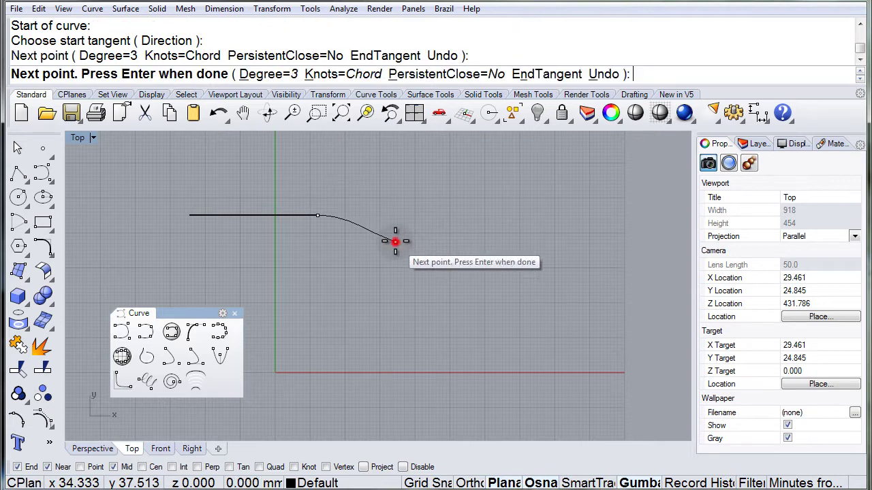
left_click(481, 231)
left_click(495, 192)
right_click(494, 193)
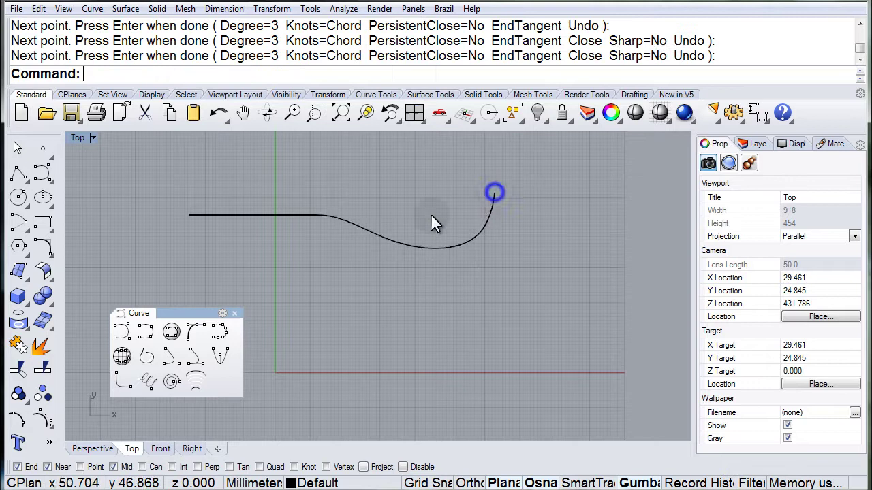
Step: Select the new curve to check it, then deselect and re-centre the view
scroll(328, 218, "up", 4)
left_click(331, 211)
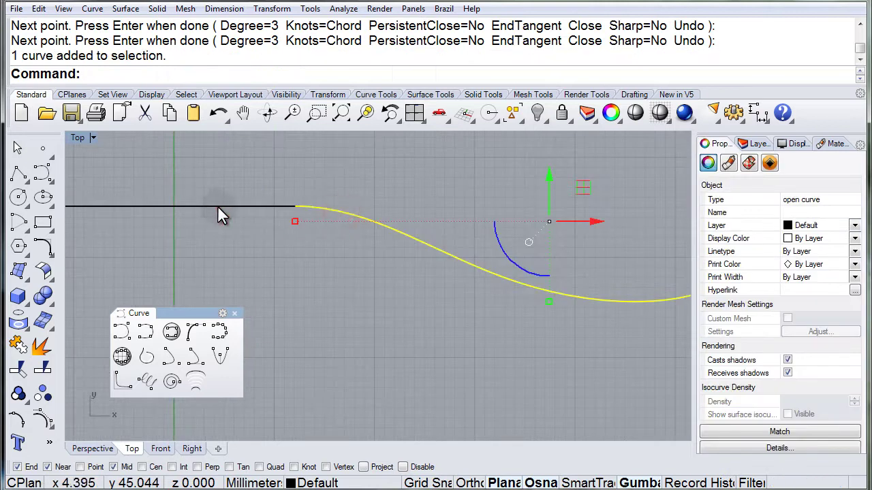
left_click(310, 250)
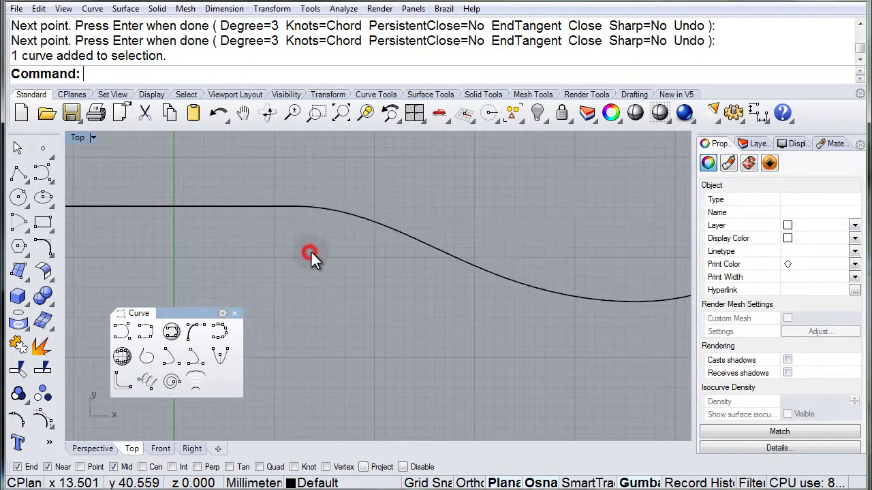
scroll(315, 247, "down", 4)
right_click_drag(380, 269, 454, 272)
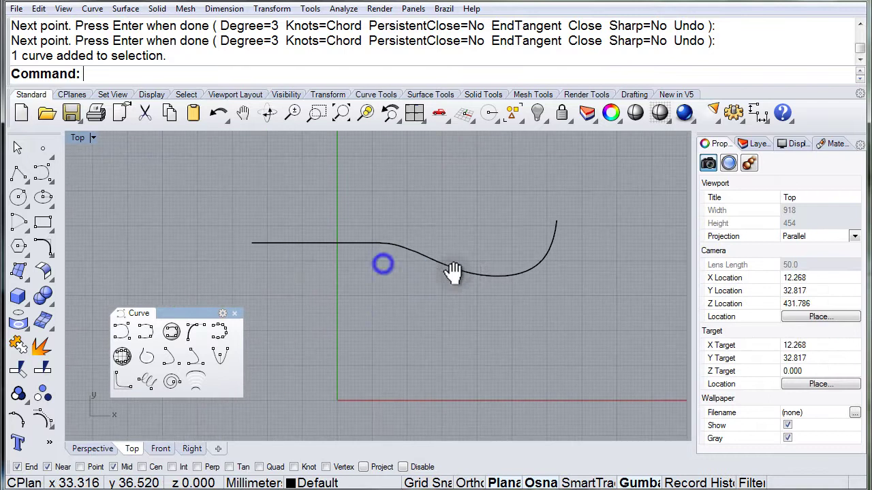
right_click_drag(312, 277, 350, 278)
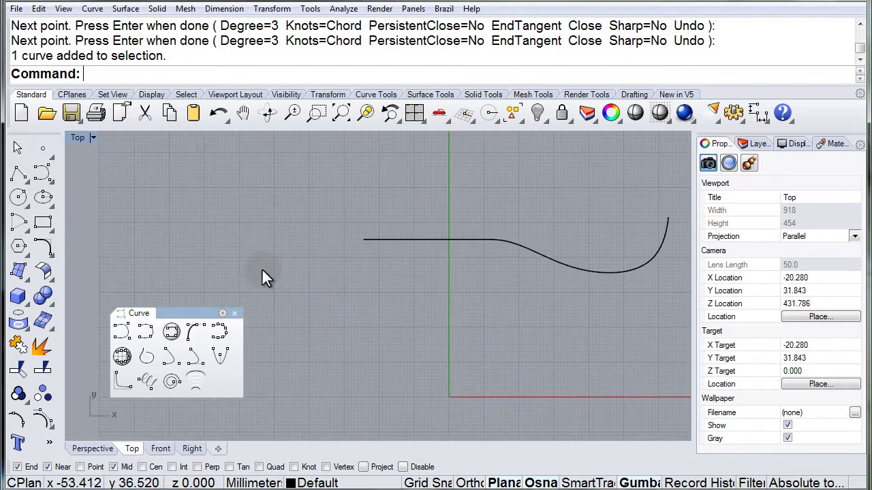
Step: Draw an interpolated curve from the upper left ending tangent to the line's left end
left_click(145, 334)
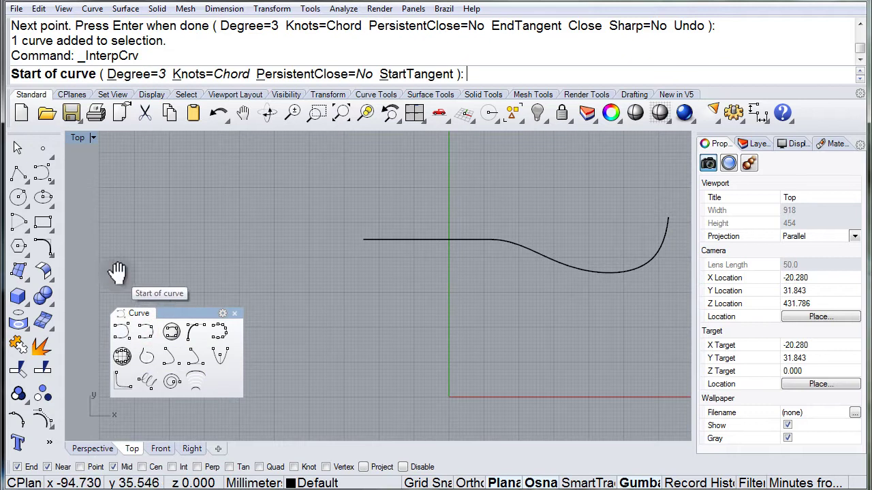
right_click_drag(116, 272, 175, 238)
left_click(174, 164)
left_click(250, 222)
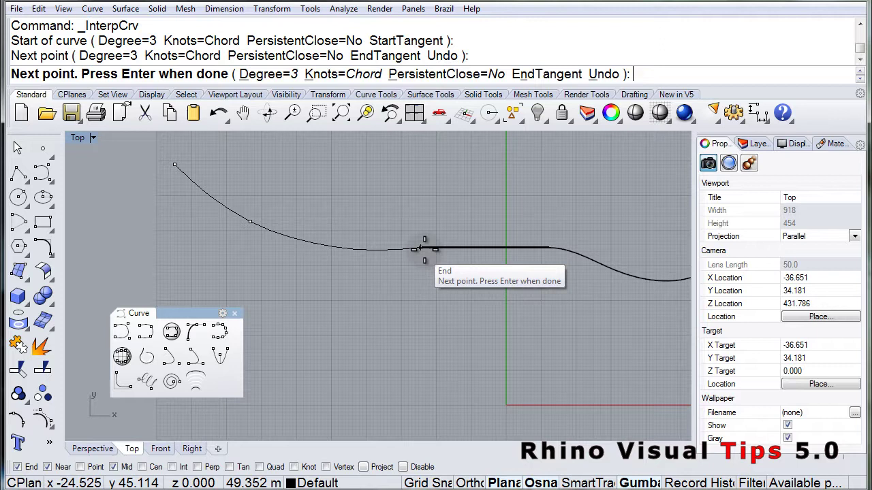
left_click(547, 74)
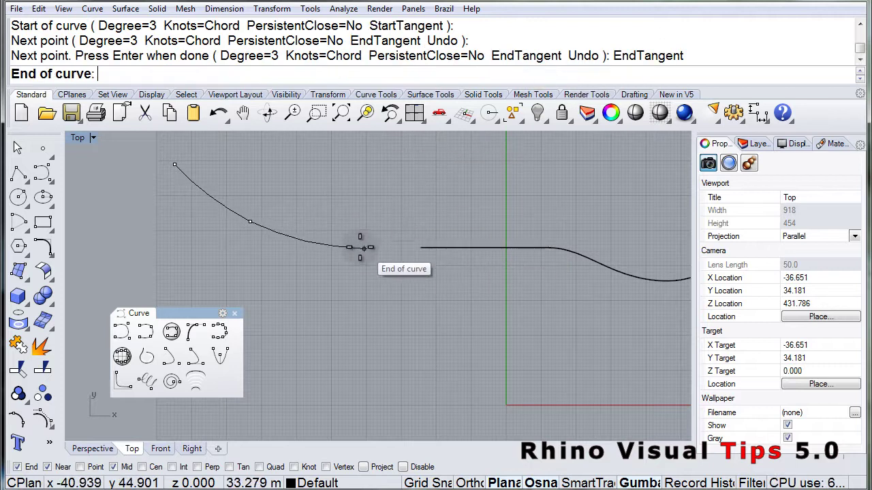
left_click(419, 247)
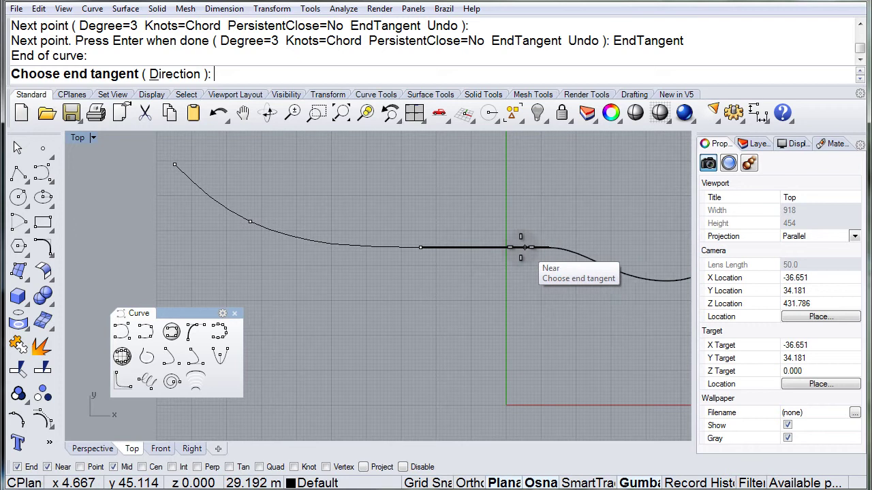
left_click(463, 248)
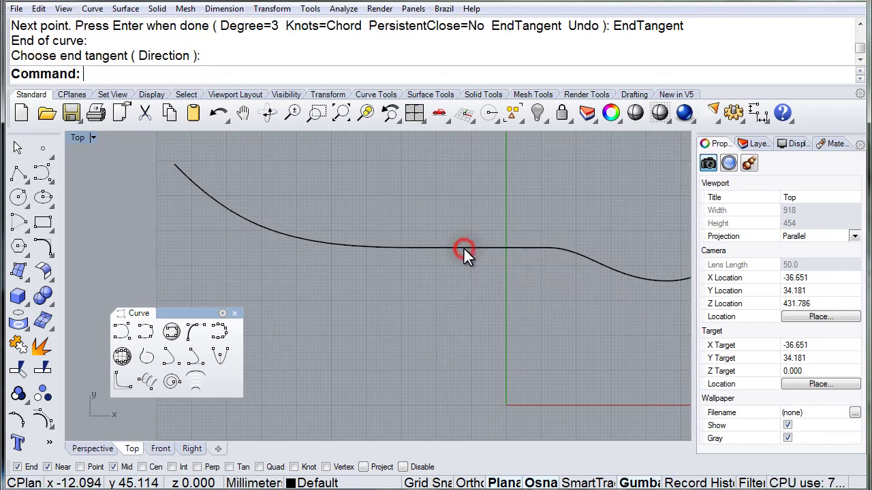
left_click(361, 244)
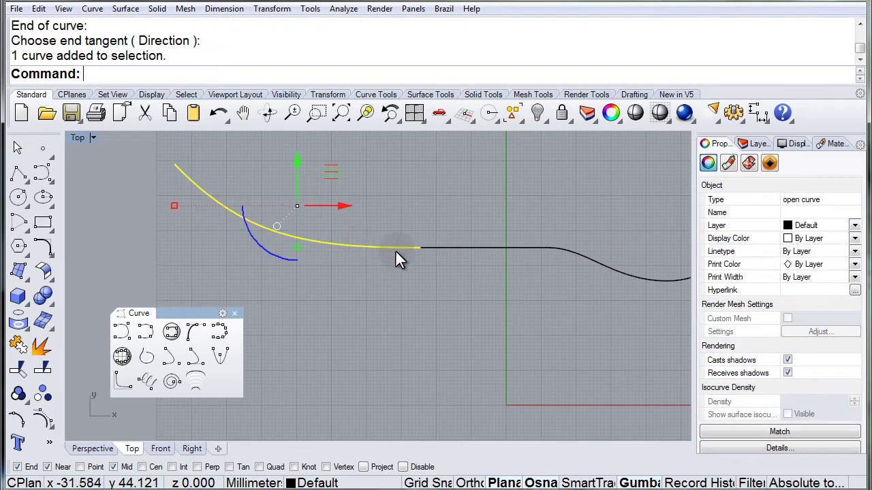
scroll(397, 249, "up", 5)
left_click(474, 245)
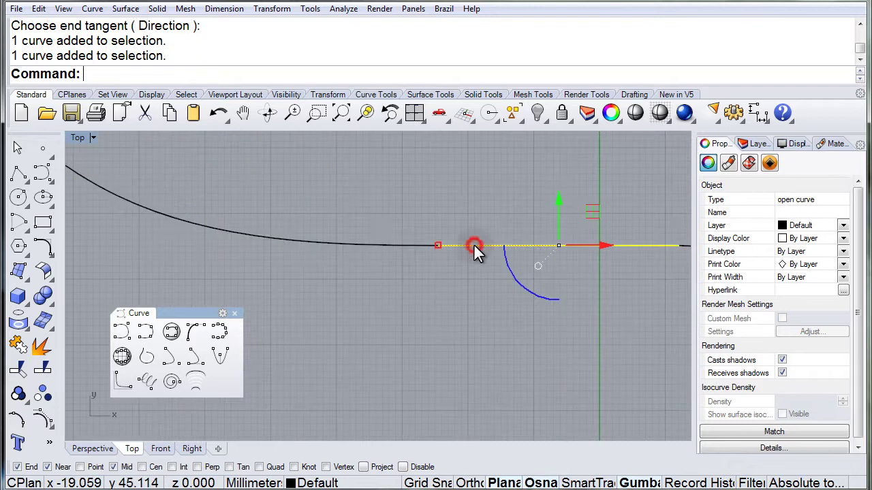
left_click(399, 245)
scroll(390, 270, "down", 4)
left_click(396, 218)
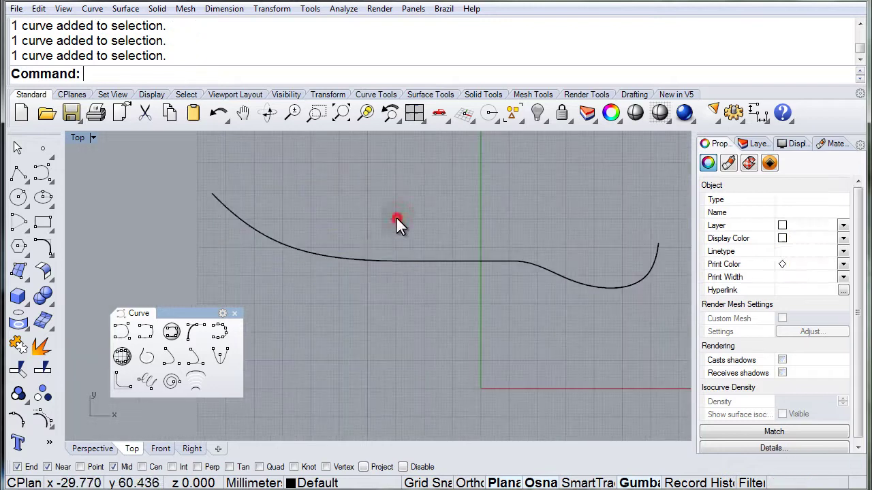
left_click(367, 265)
right_click_drag(441, 300, 391, 310)
left_click(393, 305)
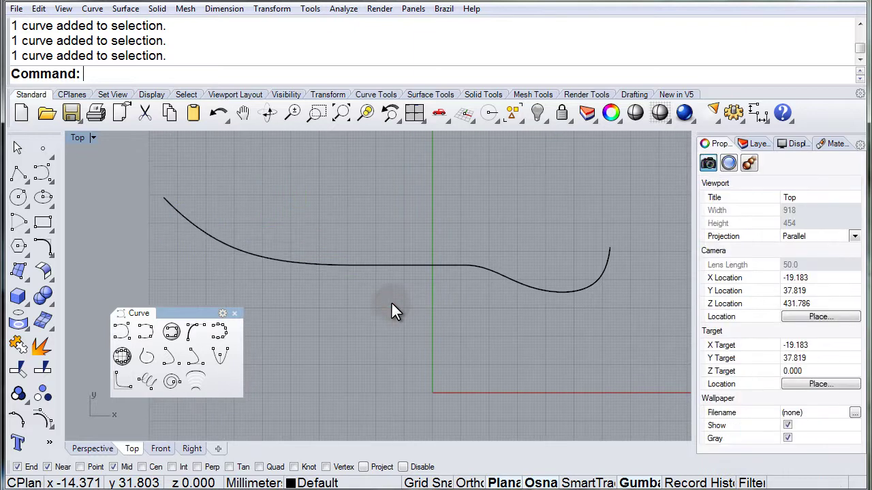
scroll(293, 238, "up", 3)
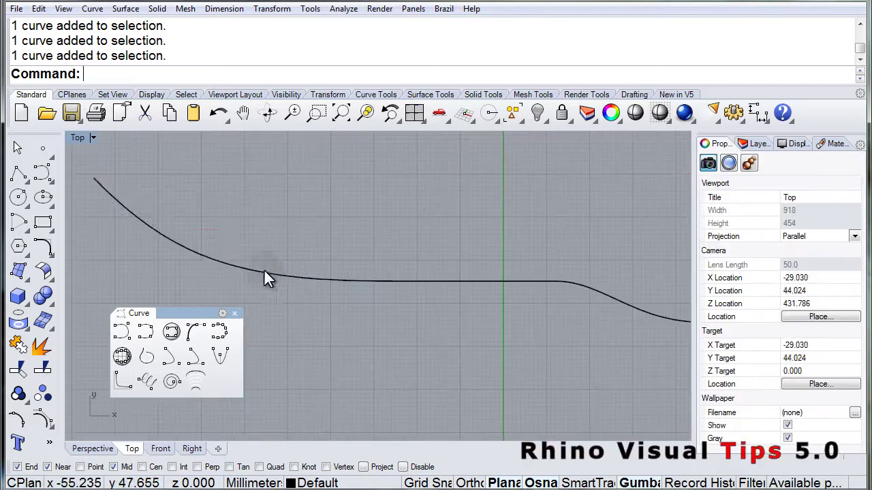
left_click(265, 272)
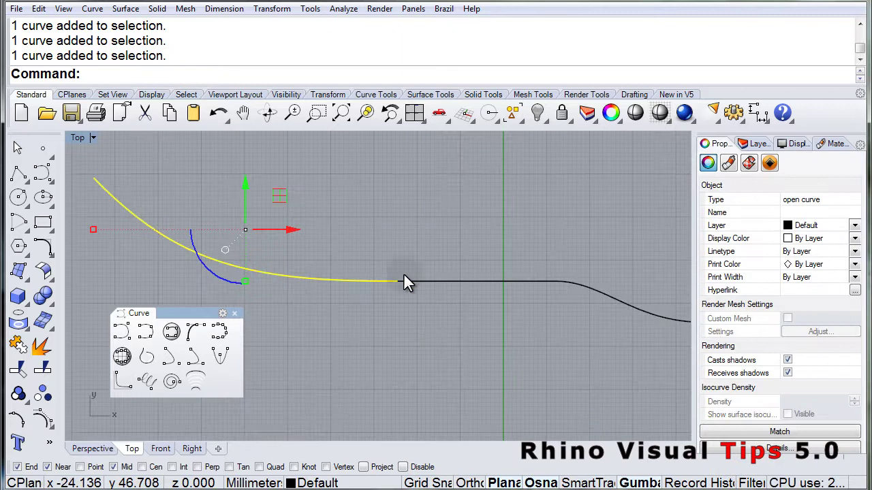
left_click(434, 281)
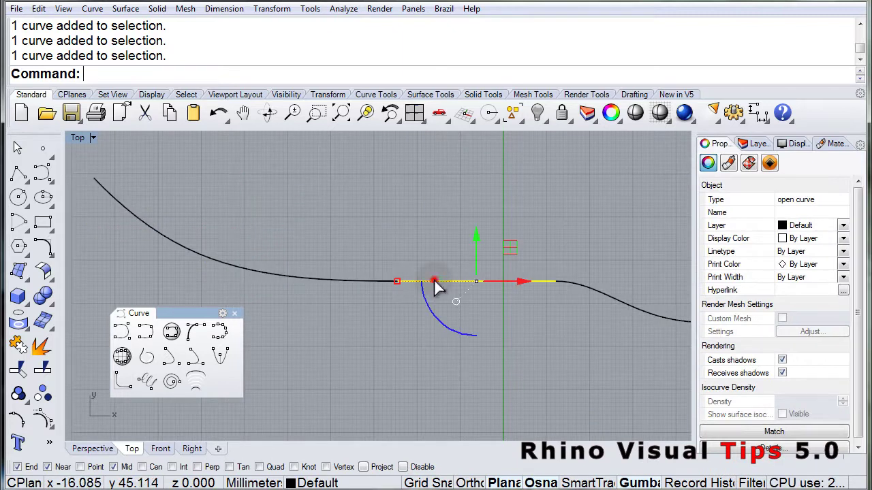
left_click(414, 240)
right_click_drag(531, 275, 271, 275)
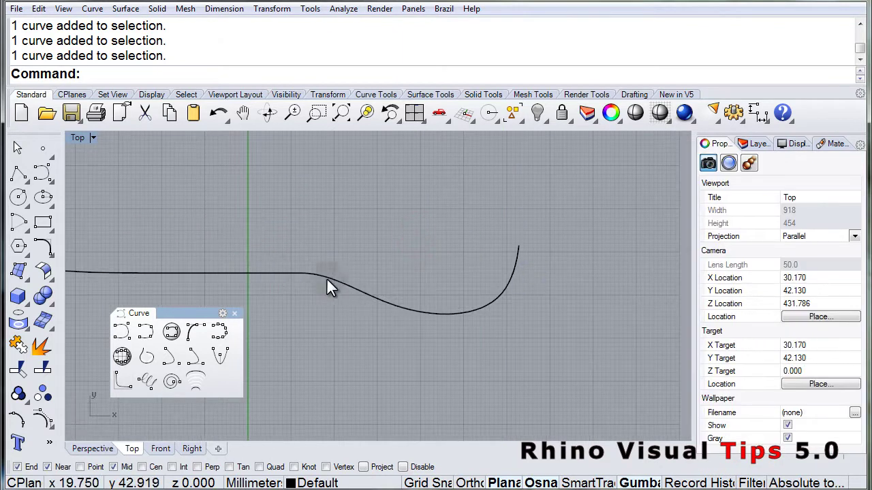